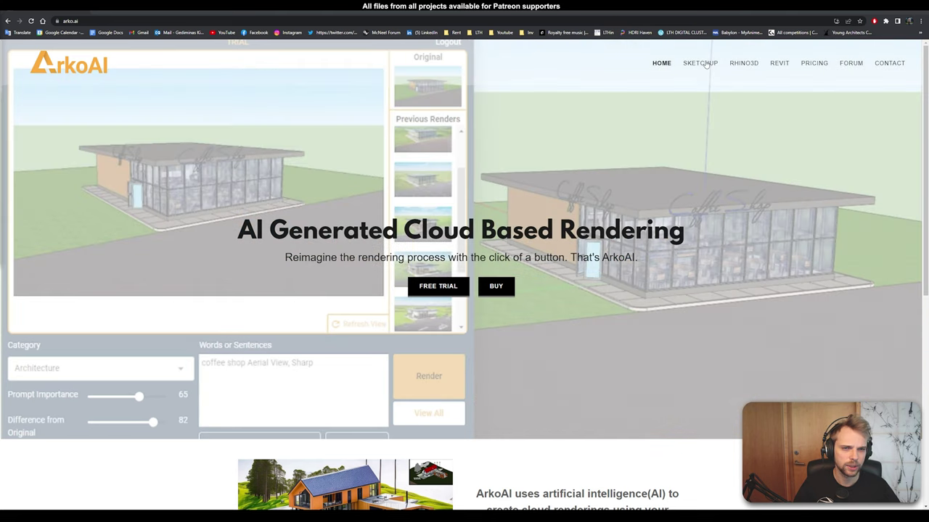
# Open the ArkoAI Rhino3D examples page.
pyautogui.scroll(-5, 562, 234)
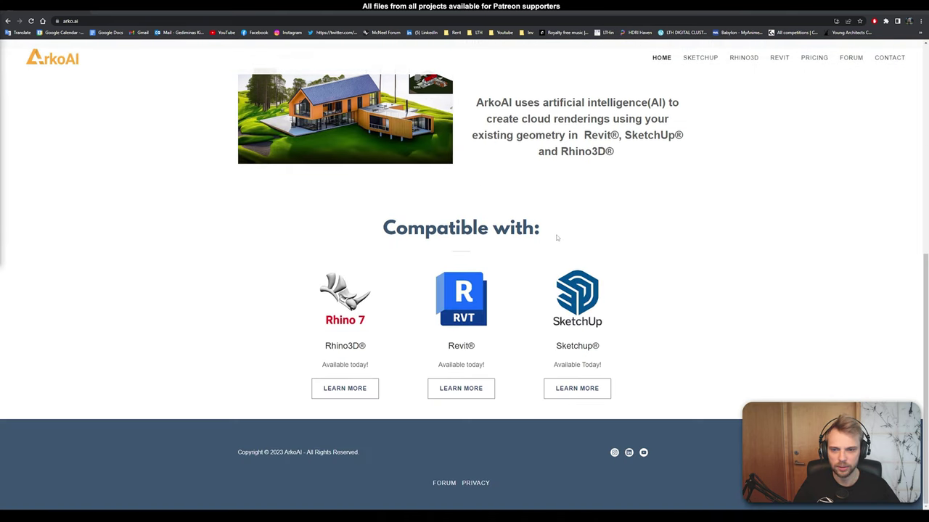
pyautogui.scroll(10, 557, 238)
pyautogui.click(744, 57)
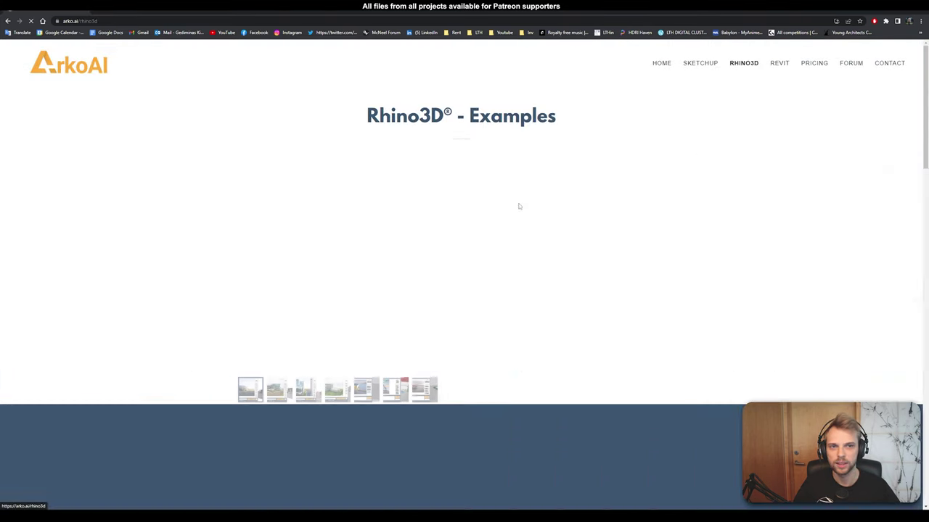
pyautogui.scroll(-6, 414, 372)
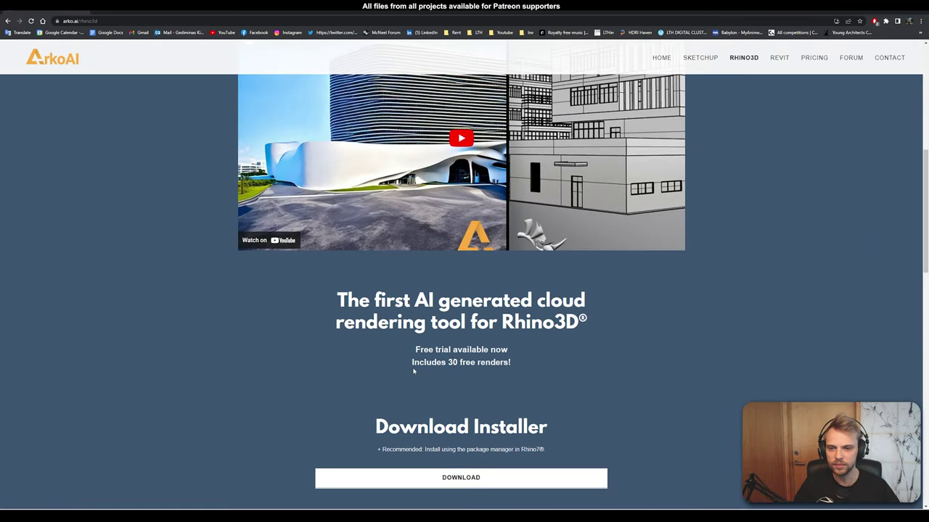
# Highlight the free-trial tagline and the 30 free renders line, then go to Pricing.
pyautogui.moveTo(414, 348); pyautogui.dragTo(507, 364)
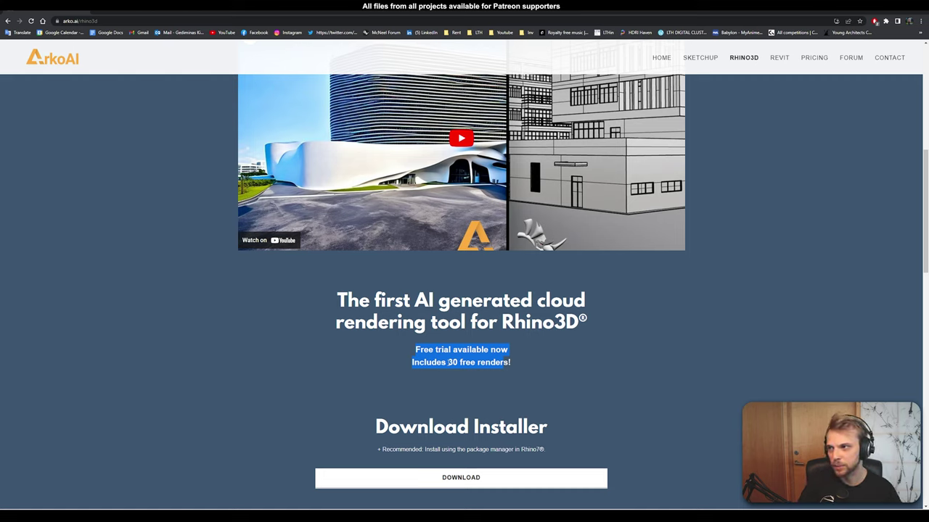
pyautogui.click(447, 362)
pyautogui.moveTo(412, 362); pyautogui.dragTo(493, 370)
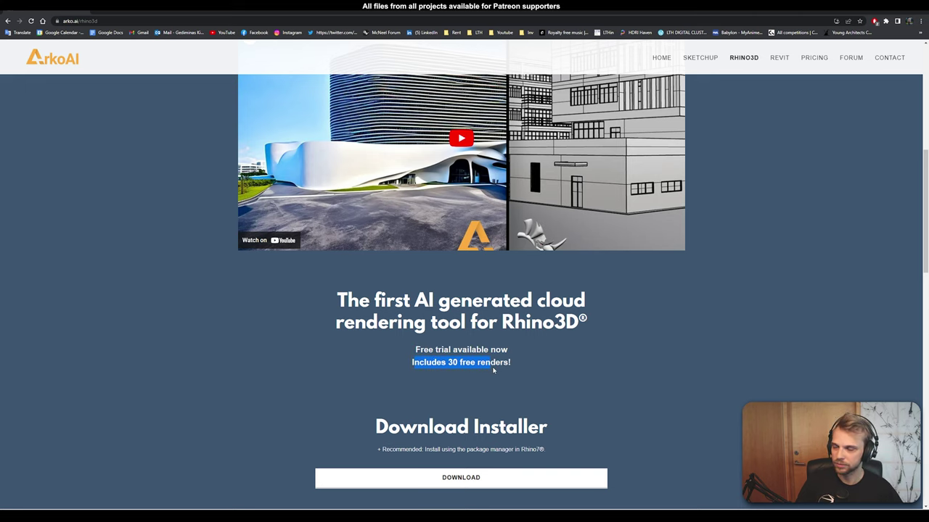
pyautogui.click(493, 370)
pyautogui.scroll(3, 494, 362)
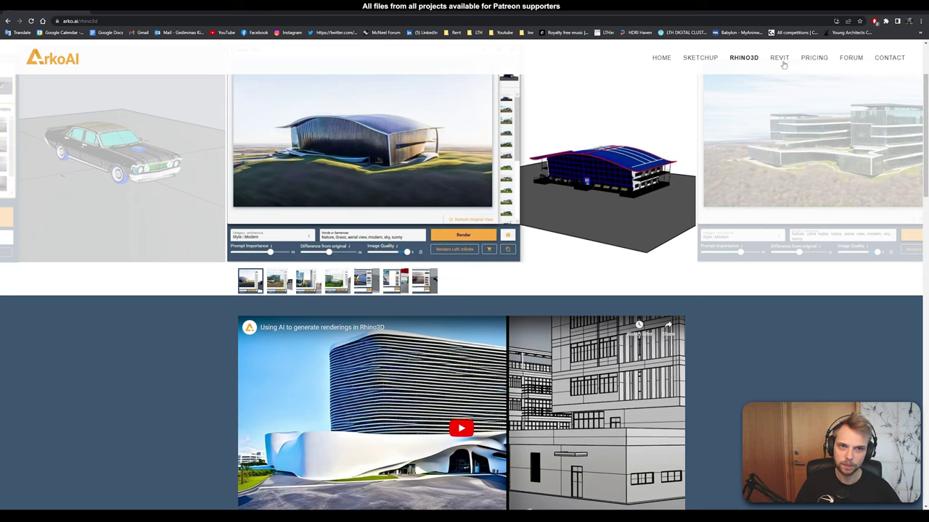
pyautogui.click(818, 61)
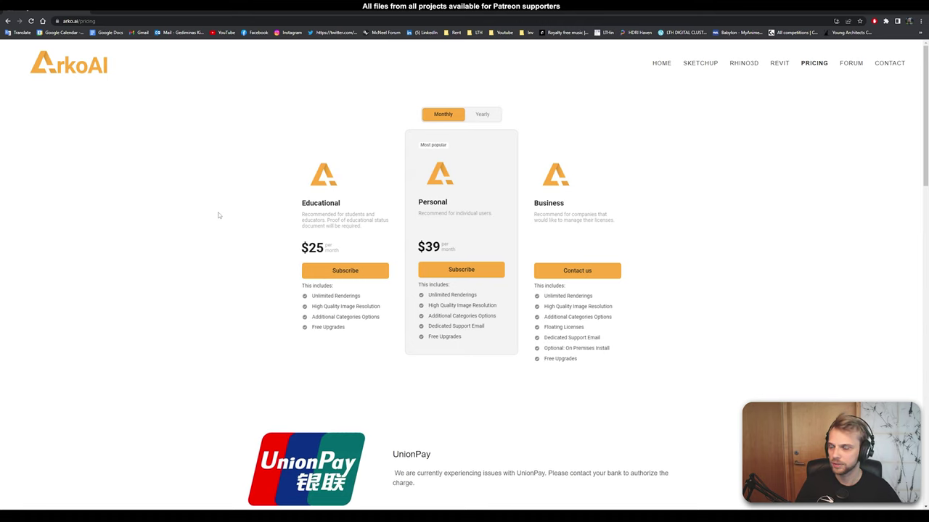
# Highlight the Educational $25 and Personal $39 monthly prices.
pyautogui.moveTo(300, 247); pyautogui.dragTo(334, 250)
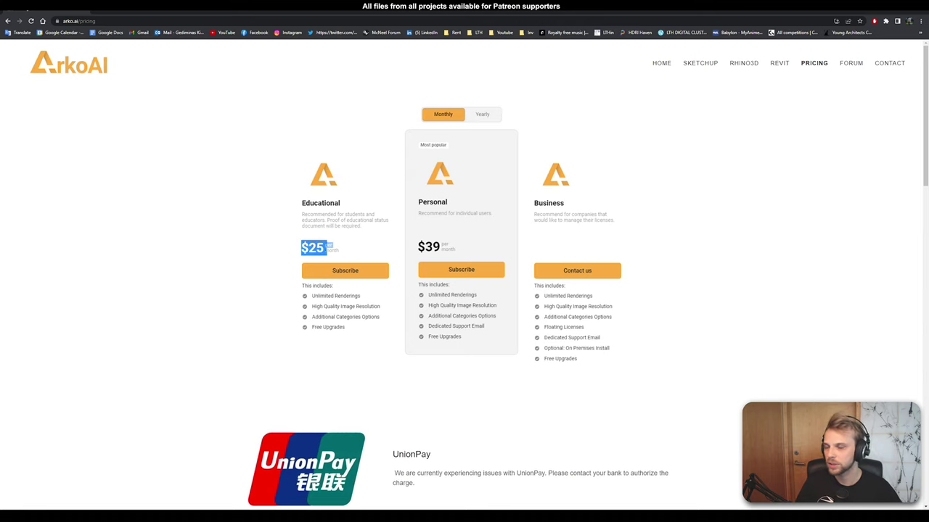
pyautogui.click(334, 251)
pyautogui.moveTo(417, 246); pyautogui.dragTo(457, 250)
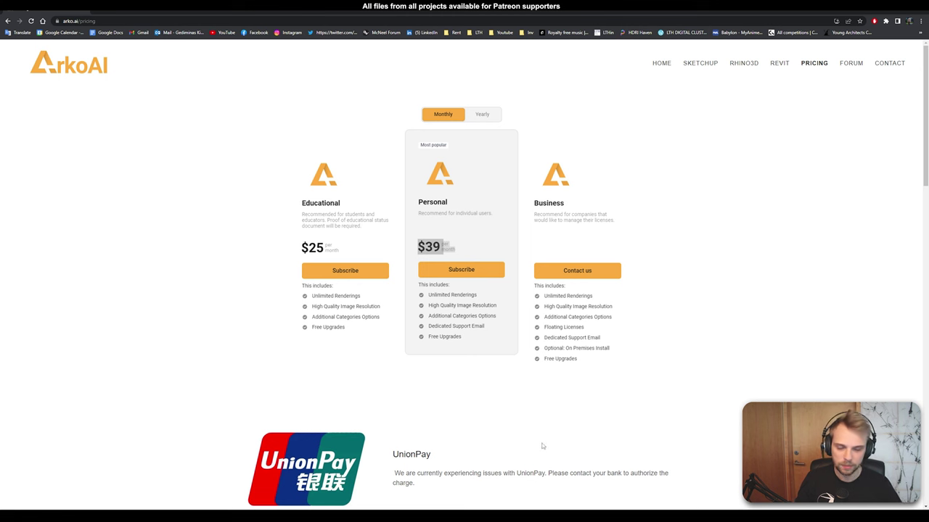
# Run the PackageManager command in Rhino.
pyautogui.moveTo(471, 519)
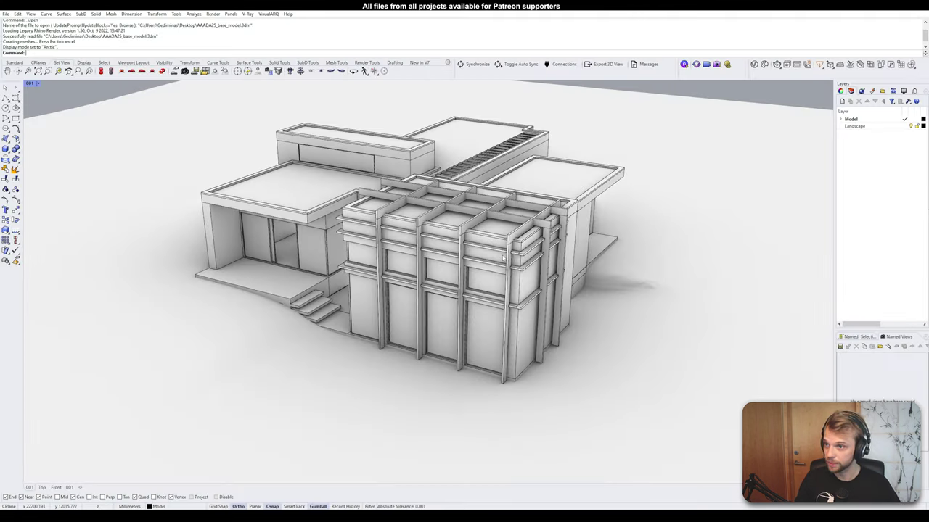
pyautogui.write('Pack')
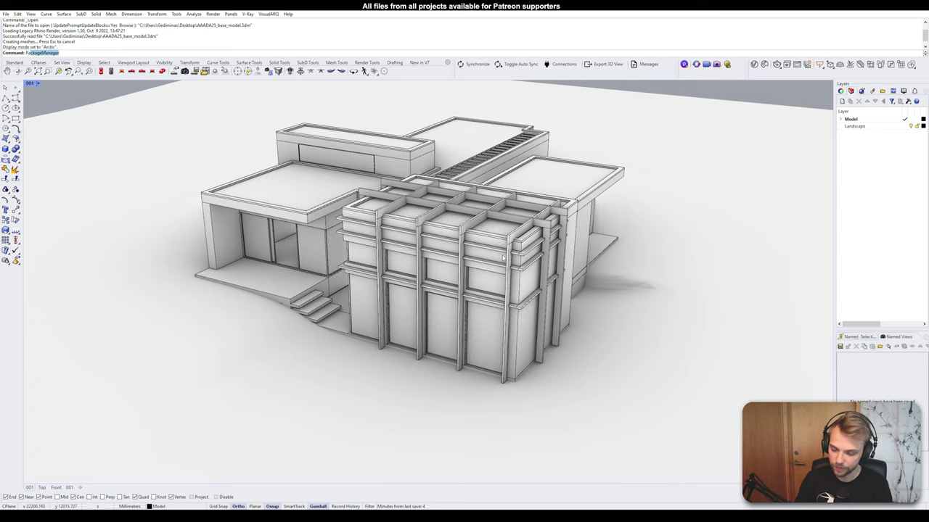
pyautogui.write('age')
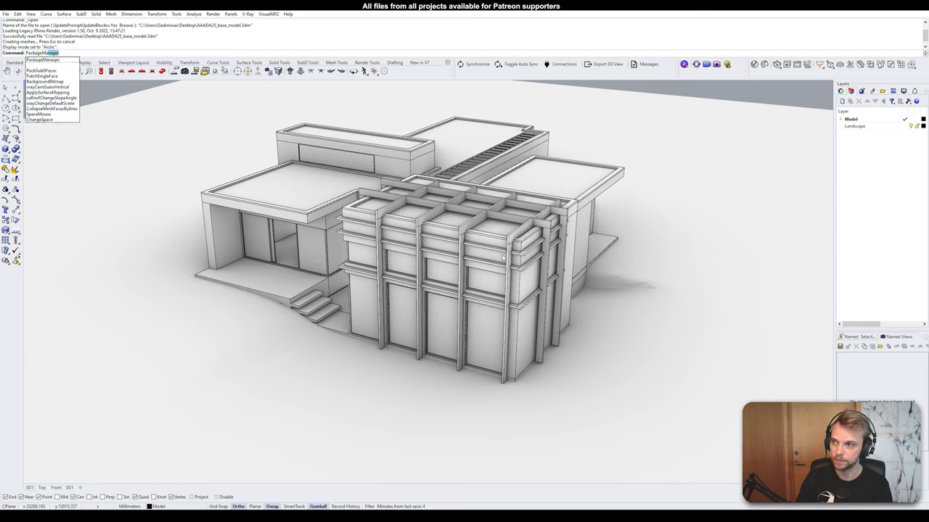
pyautogui.press('Return')
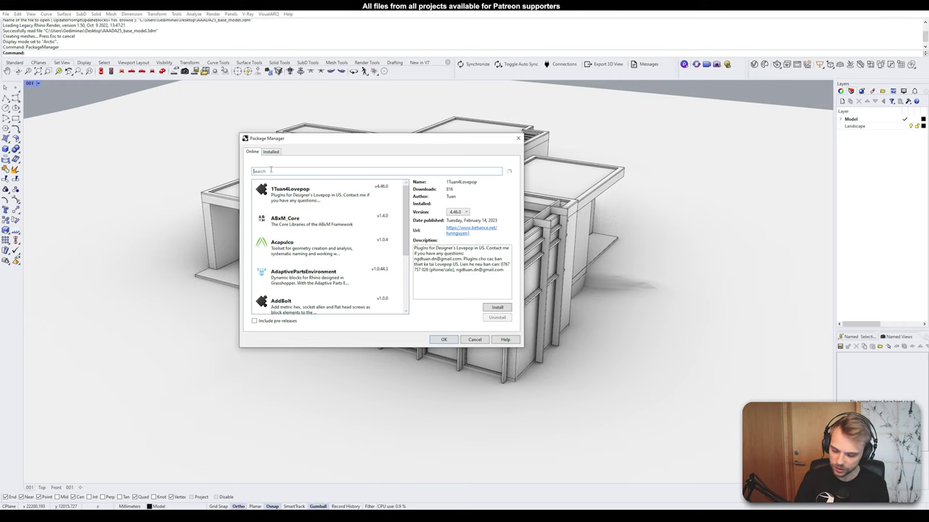
# Search 'ai', install ArkoAI version 1.3.1, and close the package manager.
pyautogui.write('ai')
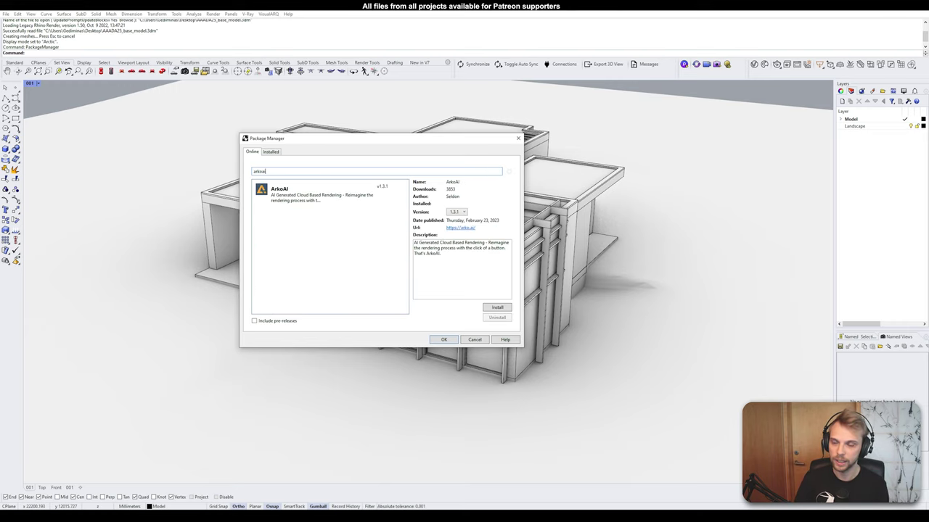
pyautogui.click(320, 194)
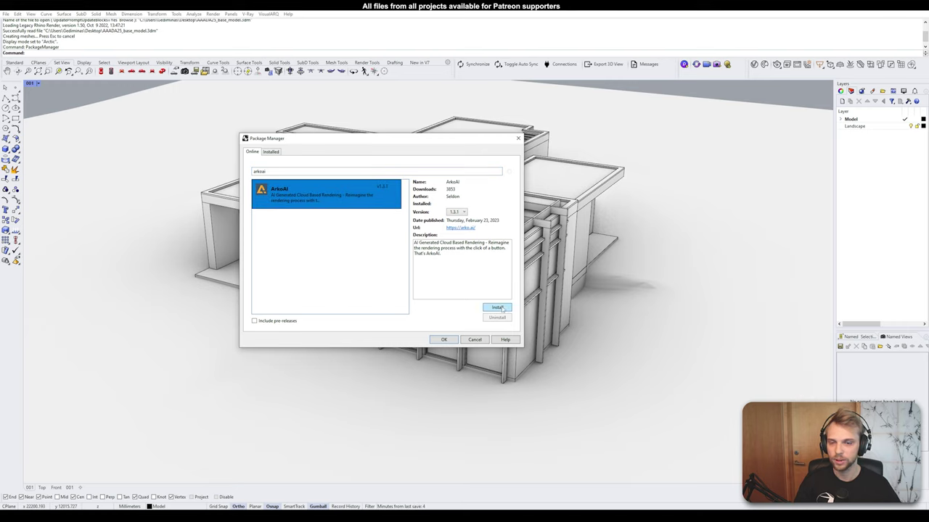
pyautogui.click(459, 212)
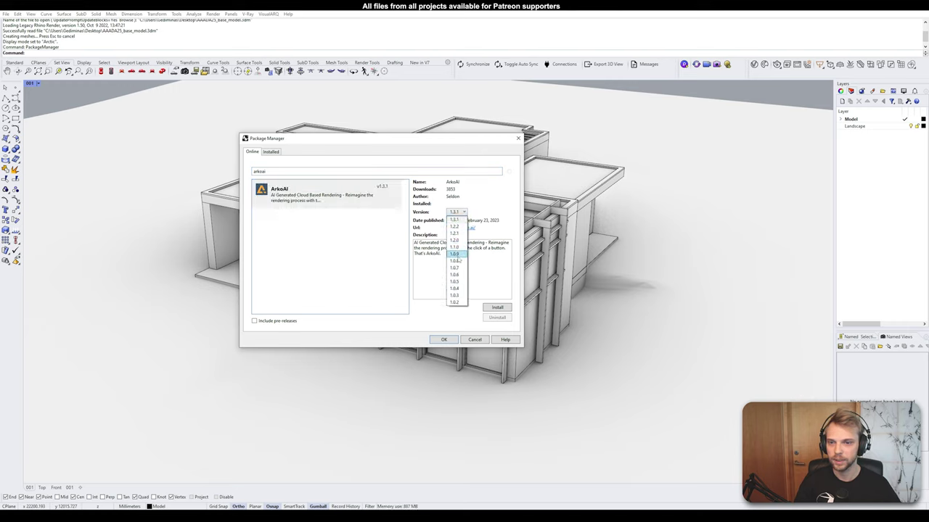
pyautogui.click(455, 217)
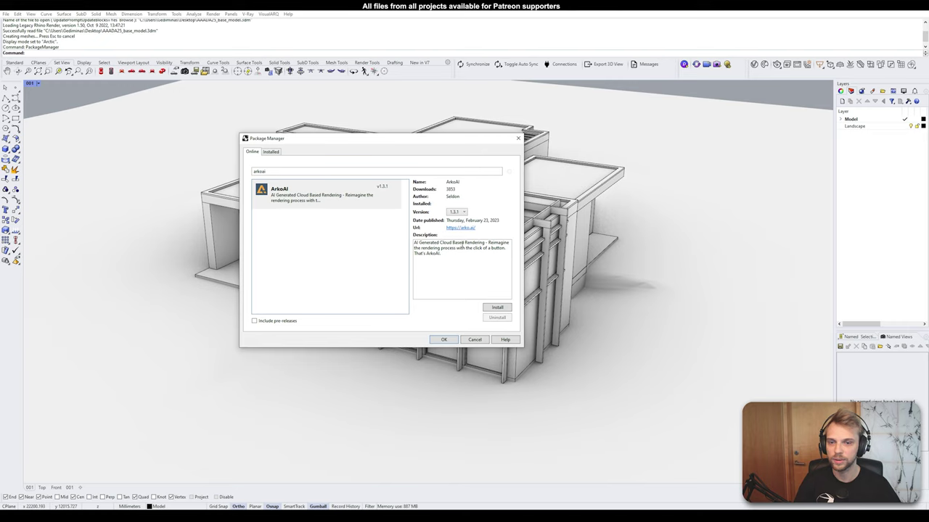
pyautogui.click(491, 308)
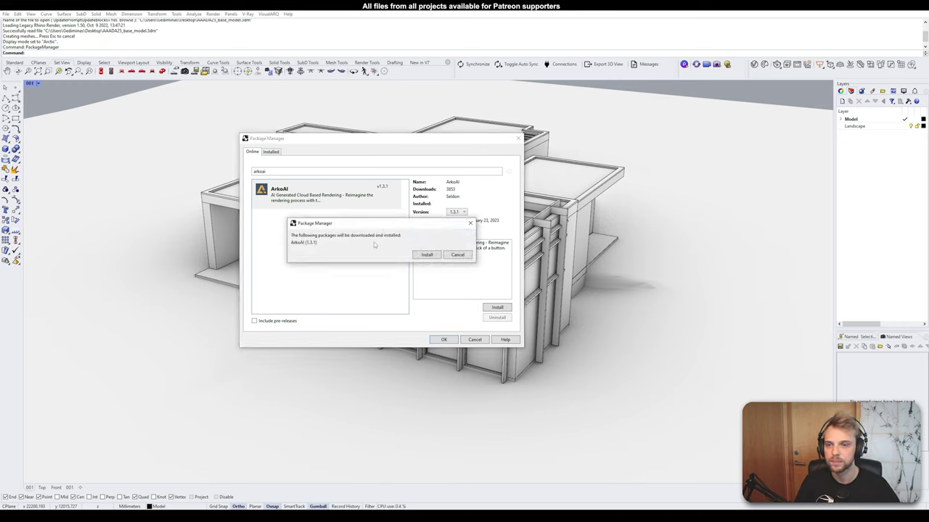
pyautogui.click(425, 255)
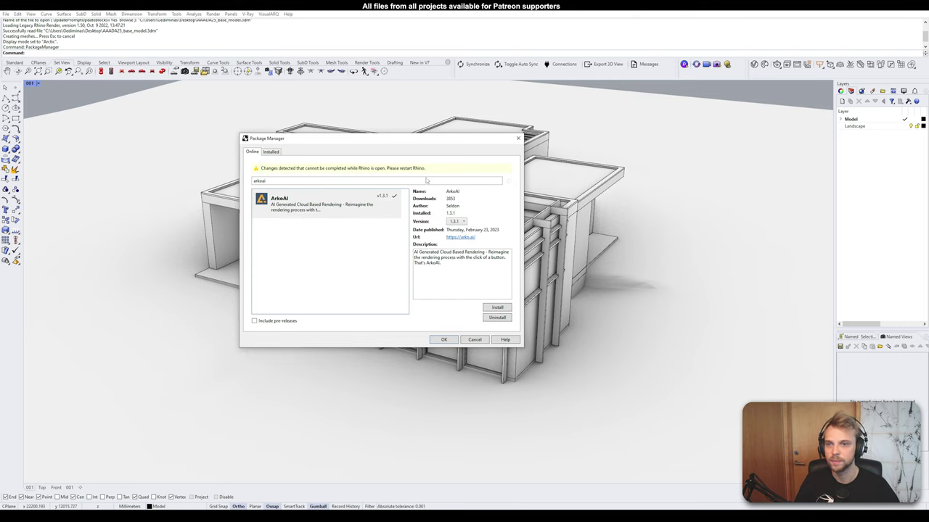
pyautogui.click(440, 339)
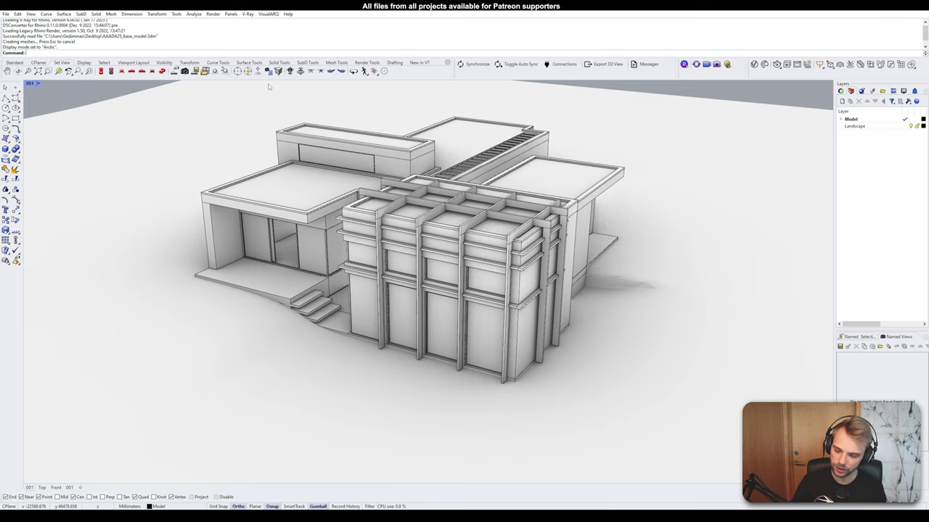
# Launch ArkoAIStartCommand via the 'alko' alias to open the ArkoAI trial window.
pyautogui.write('al')
pyautogui.write('koAIStartCommand')
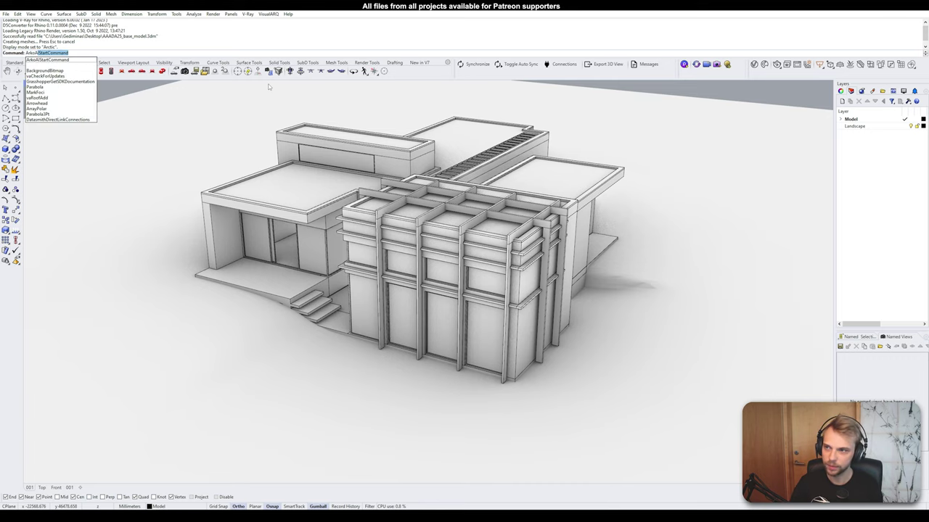
pyautogui.press('Return')
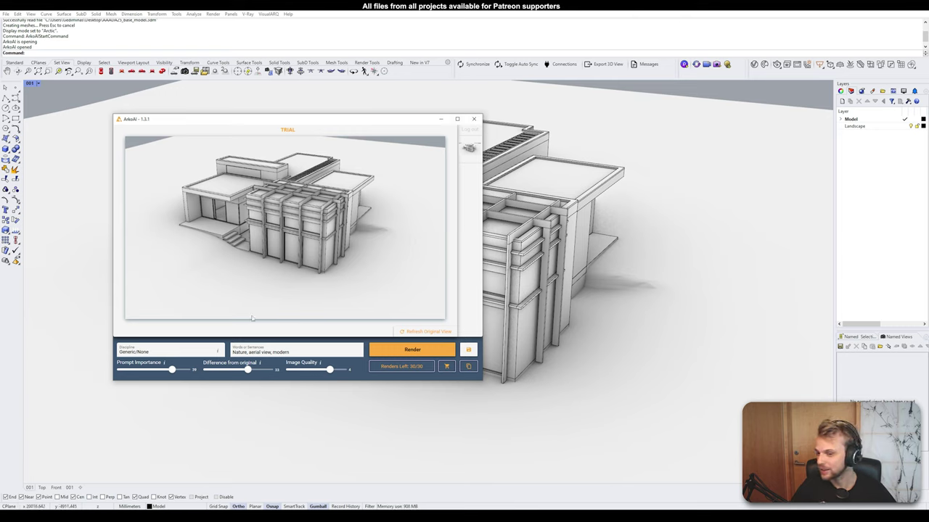
# Set the ArkoAI discipline to Architecture.
pyautogui.click(126, 354)
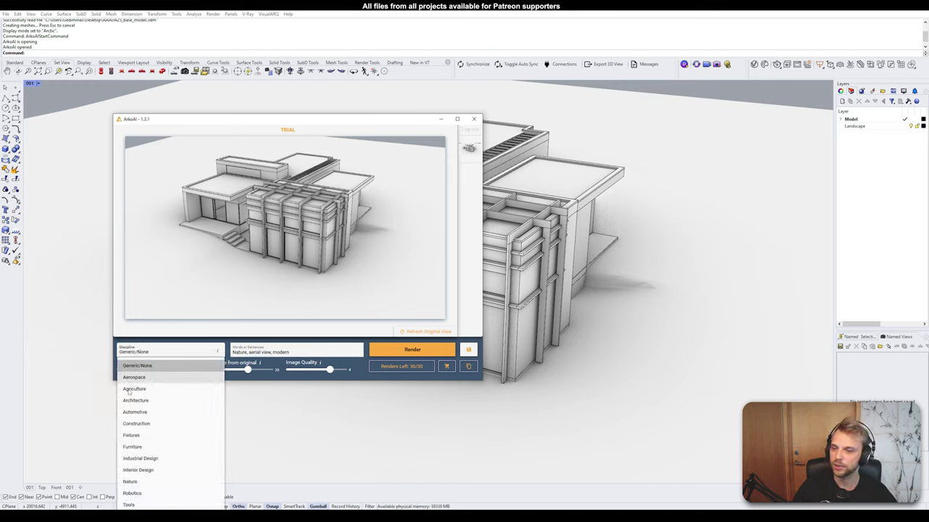
pyautogui.click(298, 130)
pyautogui.moveTo(300, 120); pyautogui.dragTo(336, 47)
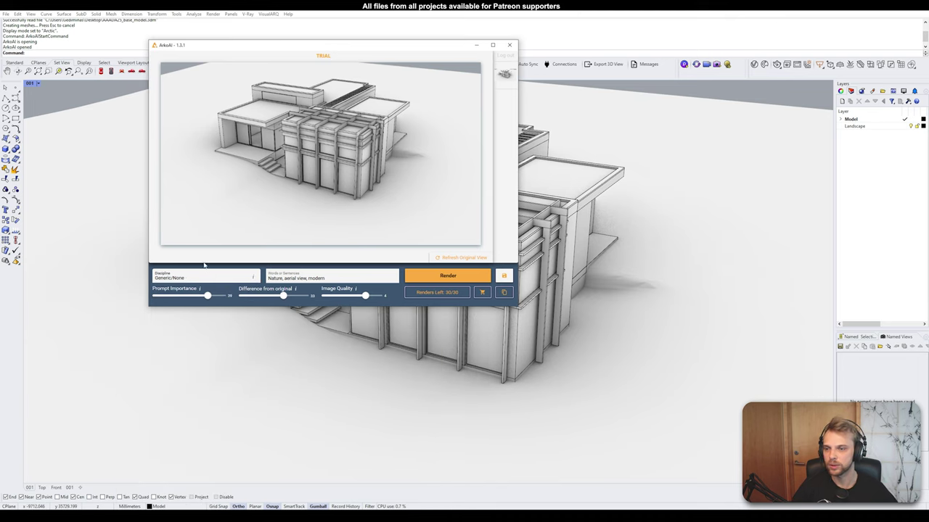
pyautogui.click(205, 278)
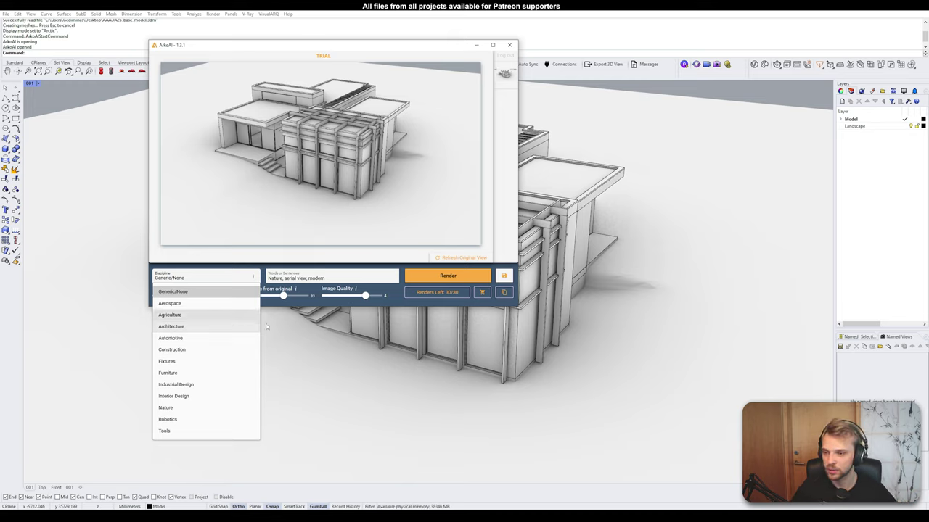
pyautogui.click(197, 328)
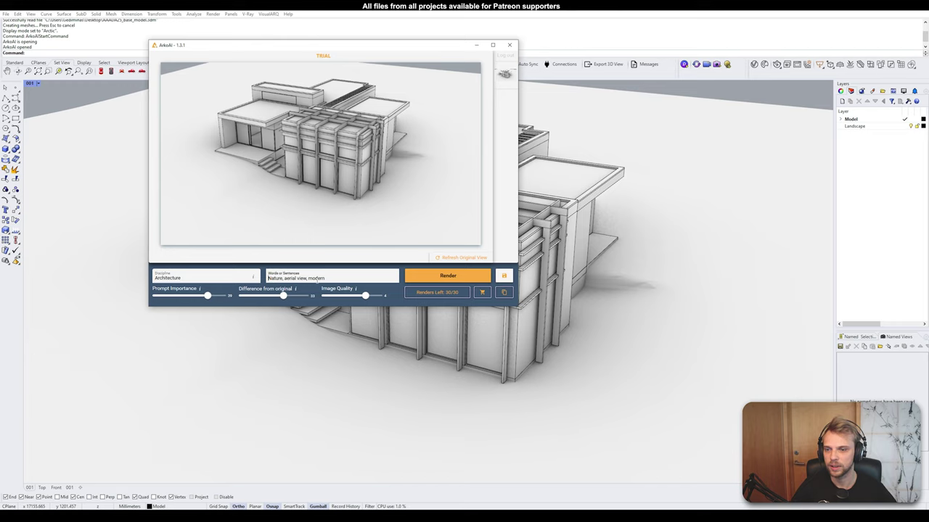
# Replace the prompt with 'Scandinavian, icelandic landscape, minimalism, stone, cloudy sky, dramatic'.
pyautogui.moveTo(268, 277); pyautogui.dragTo(326, 278)
pyautogui.press('BackSpace')
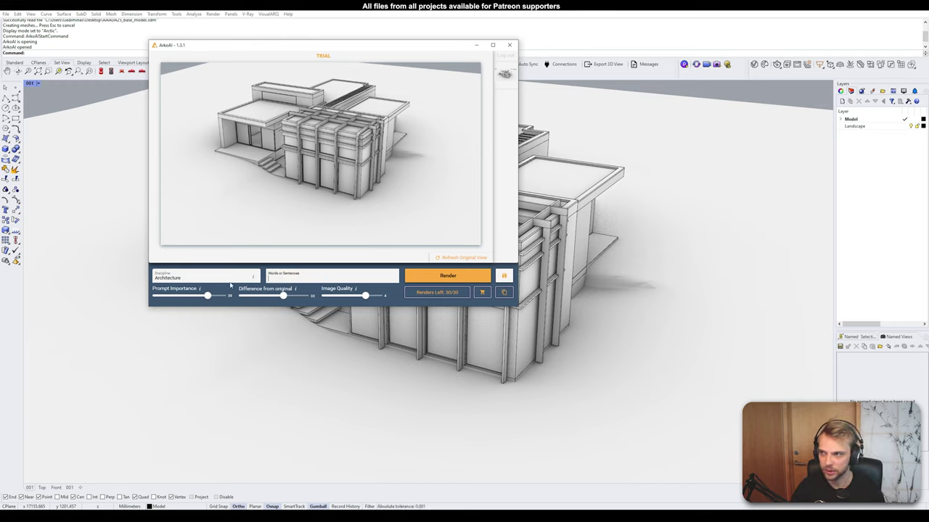
pyautogui.write('S')
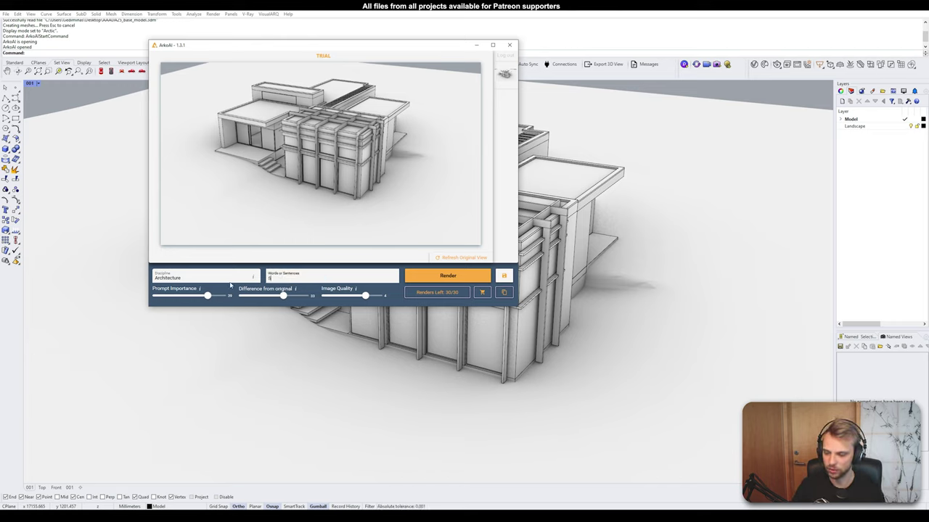
pyautogui.write('candinavian,')
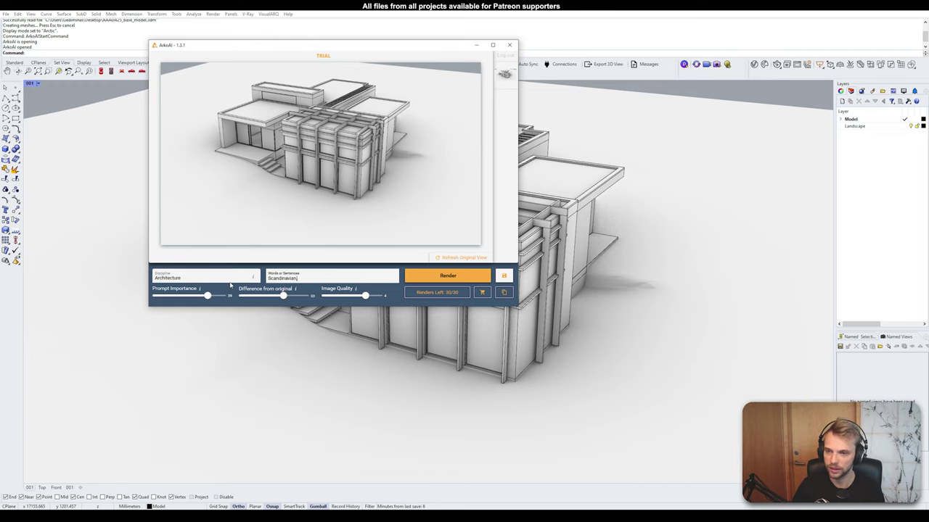
pyautogui.write(' icelandi')
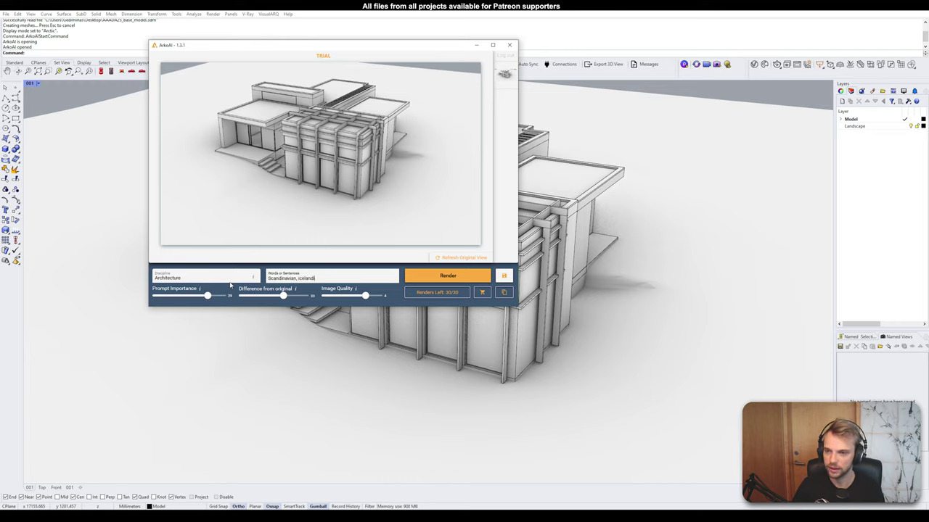
pyautogui.write('c landscap')
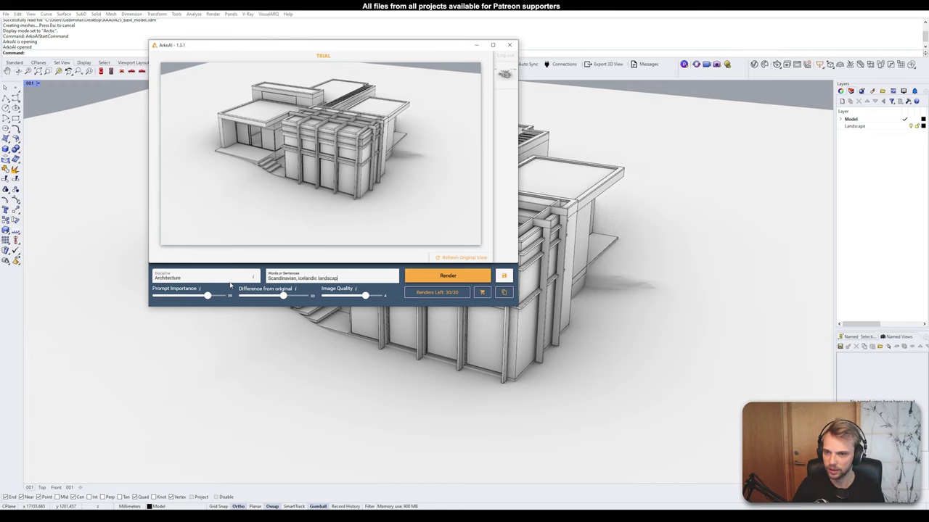
pyautogui.write('e, minima')
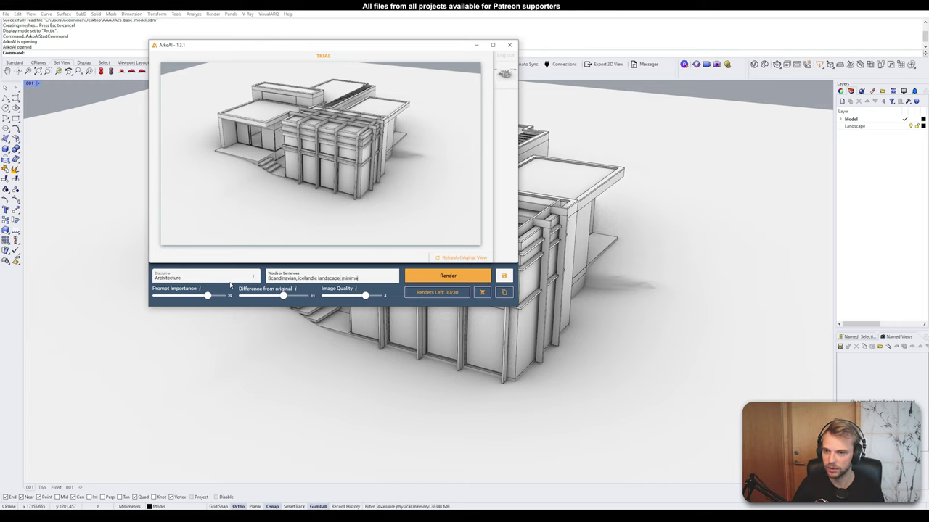
pyautogui.write('lism,')
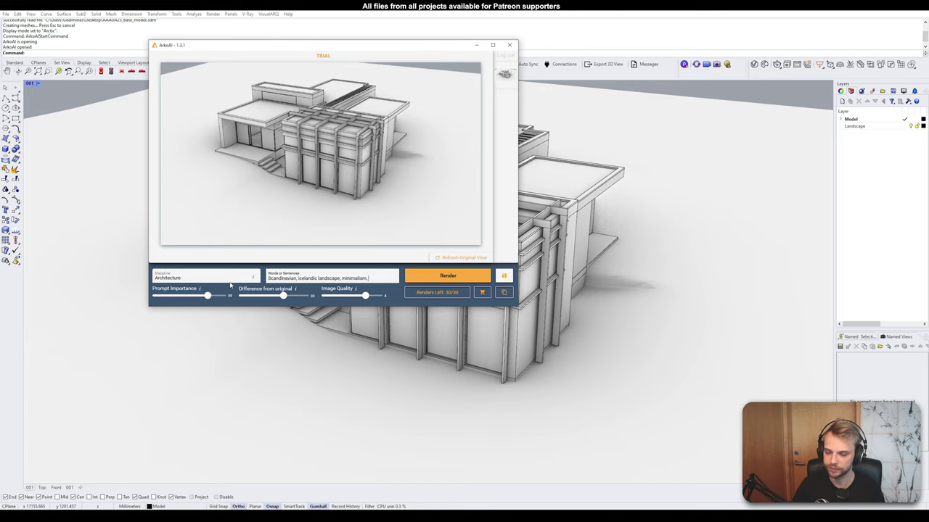
pyautogui.write(' stone,')
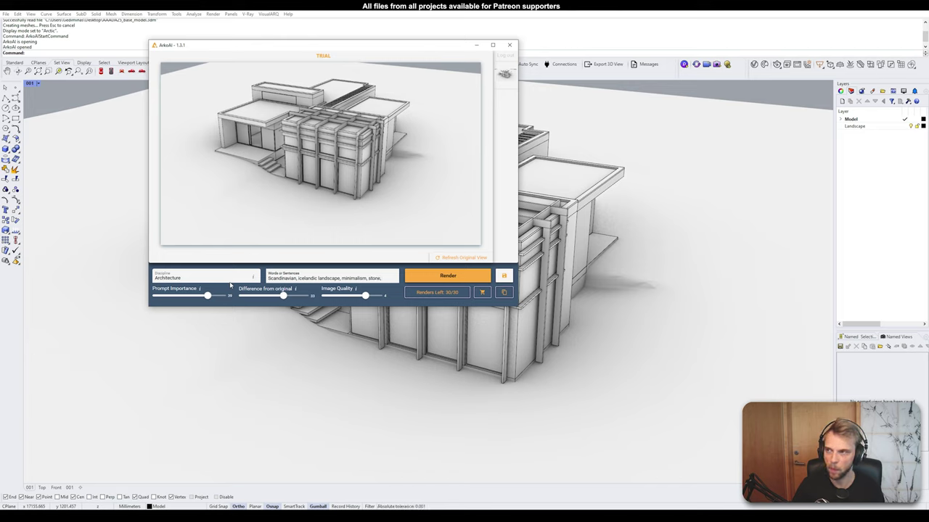
pyautogui.write(' cloudy')
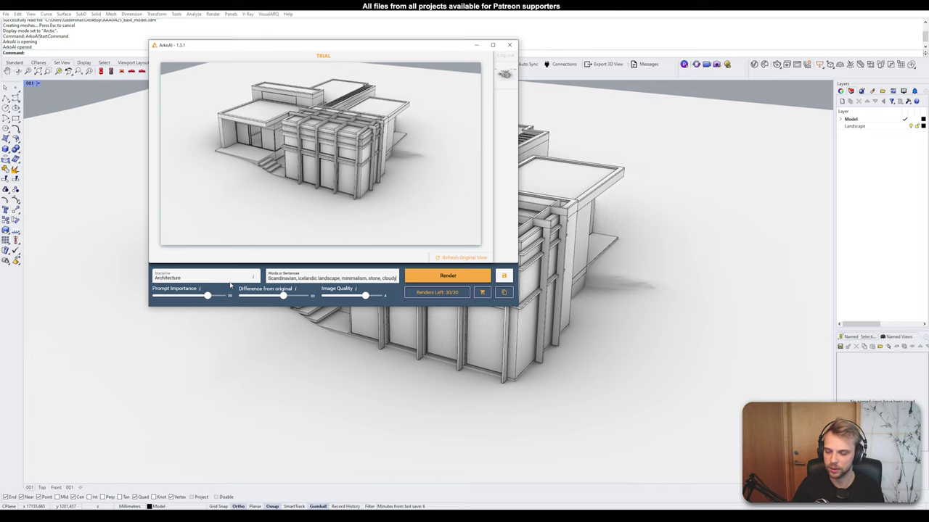
pyautogui.write(' sky, d')
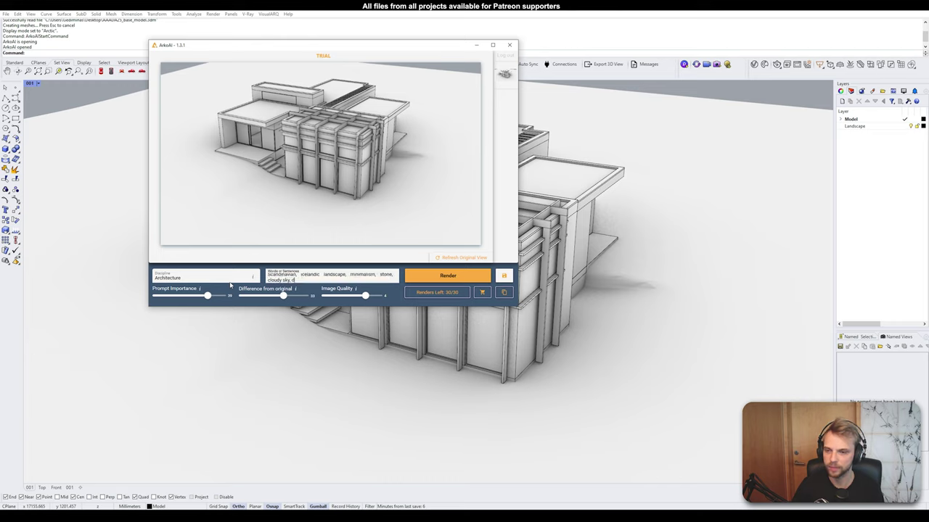
pyautogui.write('ramatic')
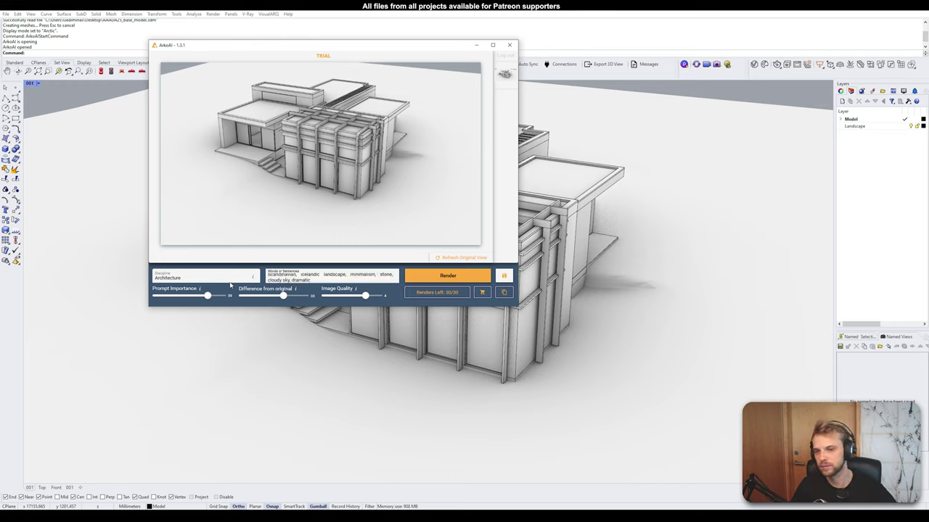
pyautogui.moveTo(384, 48); pyautogui.dragTo(747, 87)
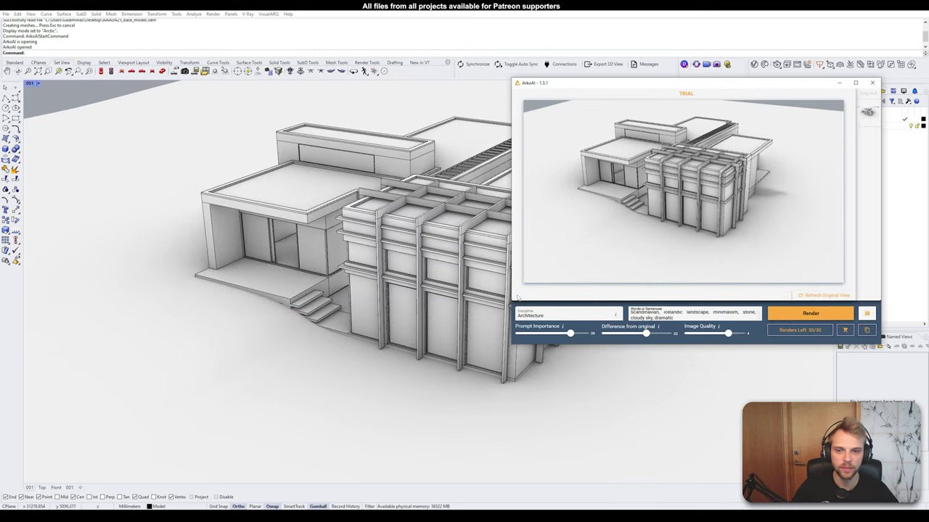
# Set Image Quality to 5 and Difference from original to 17, and capitalize 'Scandinavian'.
pyautogui.moveTo(633, 87); pyautogui.dragTo(587, 70)
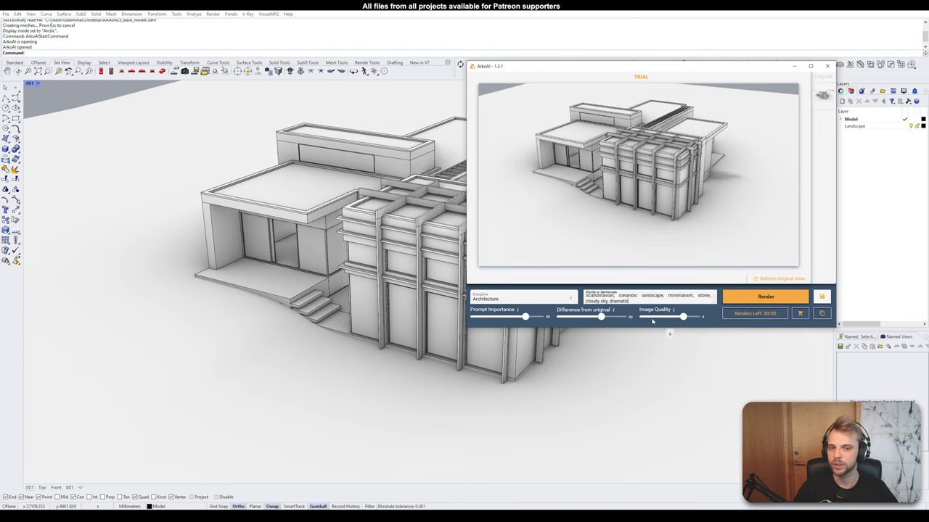
pyautogui.moveTo(673, 68); pyautogui.dragTo(589, 68)
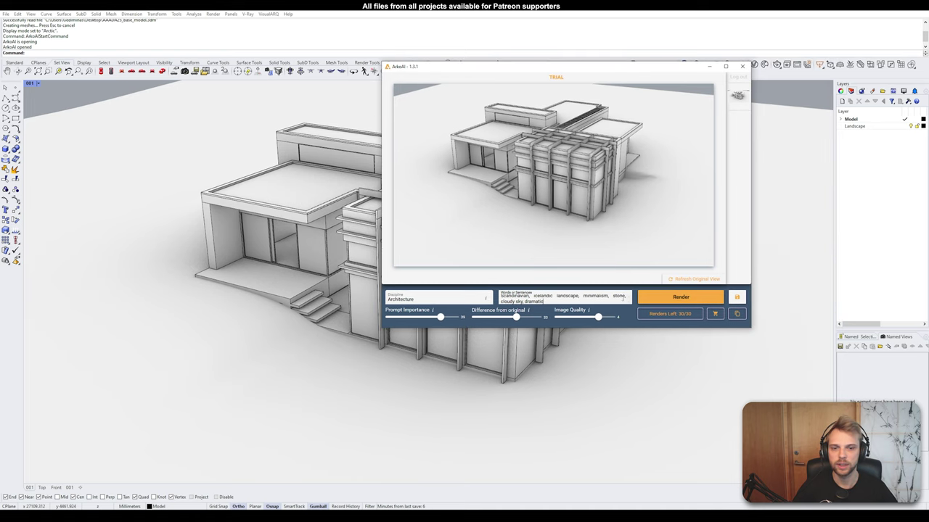
pyautogui.moveTo(598, 317); pyautogui.dragTo(611, 317)
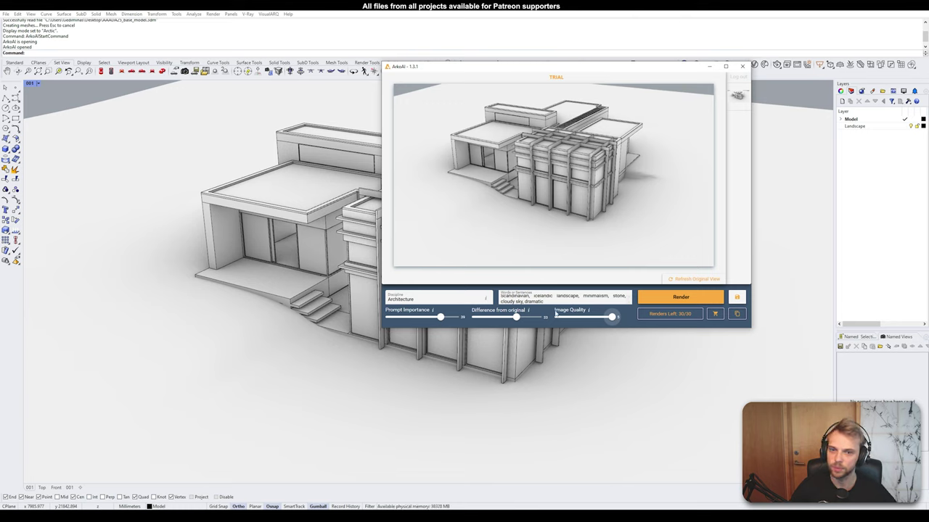
pyautogui.moveTo(515, 317); pyautogui.dragTo(495, 318)
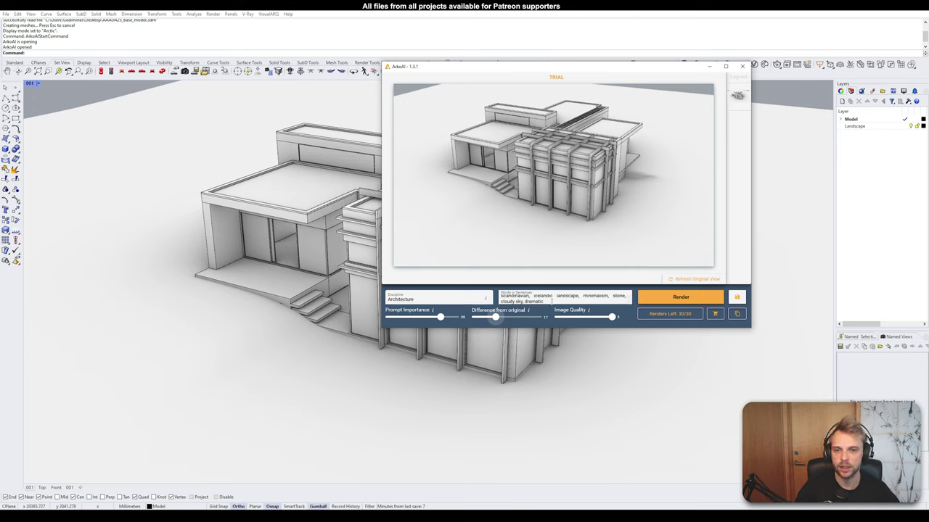
pyautogui.scroll(2, 537, 297)
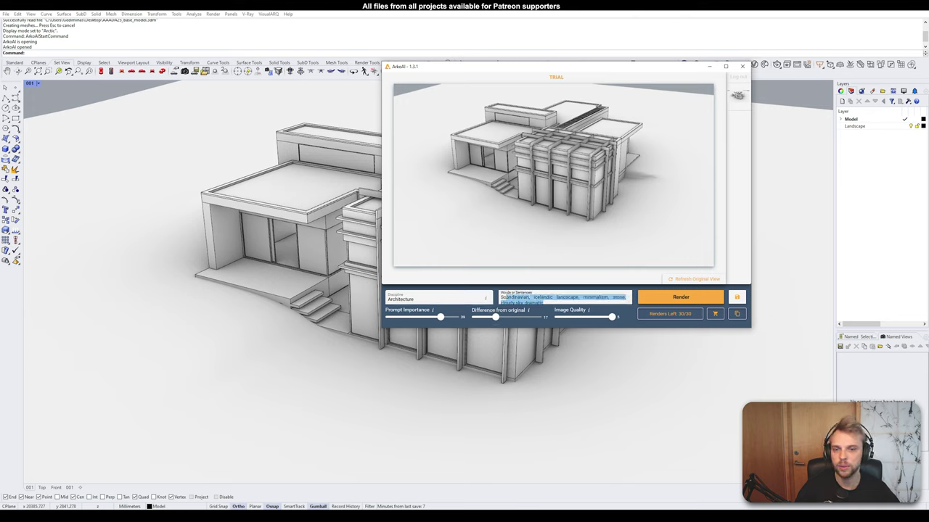
pyautogui.click(508, 298)
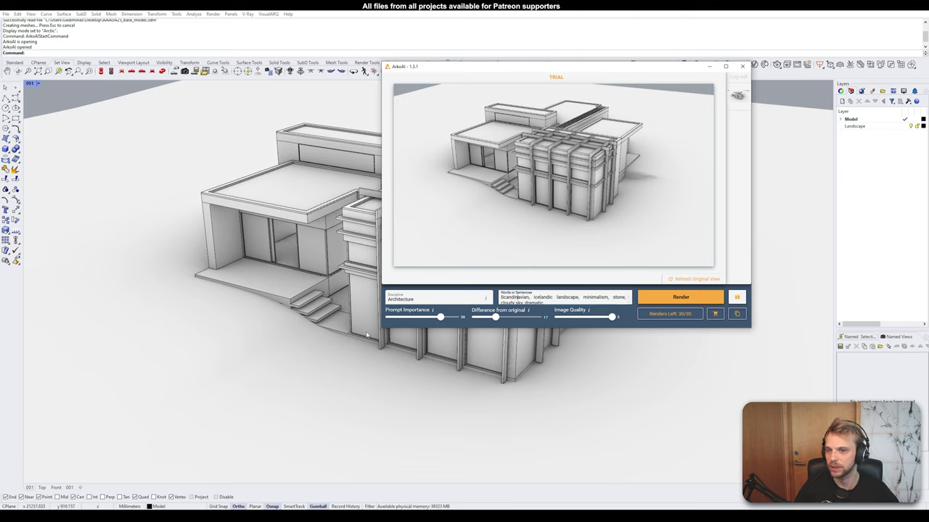
pyautogui.moveTo(447, 318)
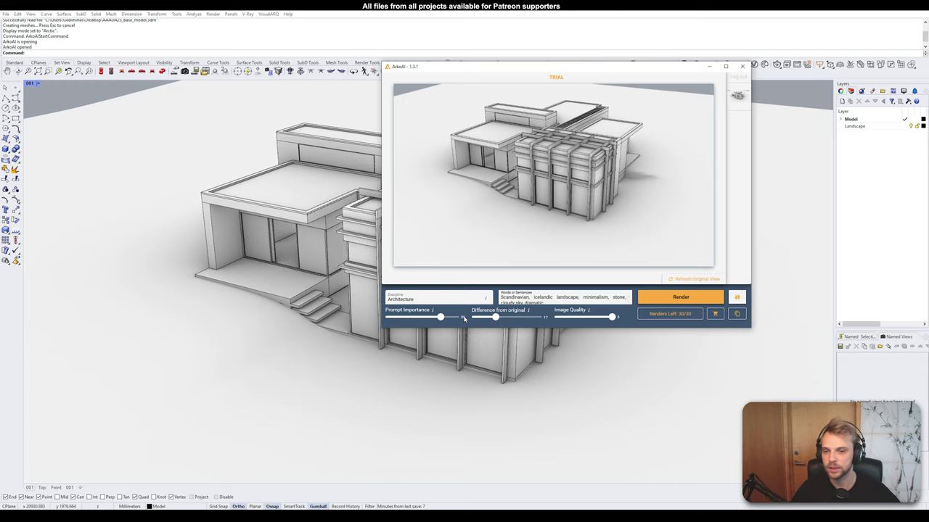
# Raise Prompt Importance to 46, orbit to a lower frontal view, refresh and render.
pyautogui.moveTo(440, 317); pyautogui.dragTo(450, 318)
pyautogui.moveTo(377, 240); pyautogui.dragTo(291, 230, button='right')
pyautogui.scroll(3, 290, 231)
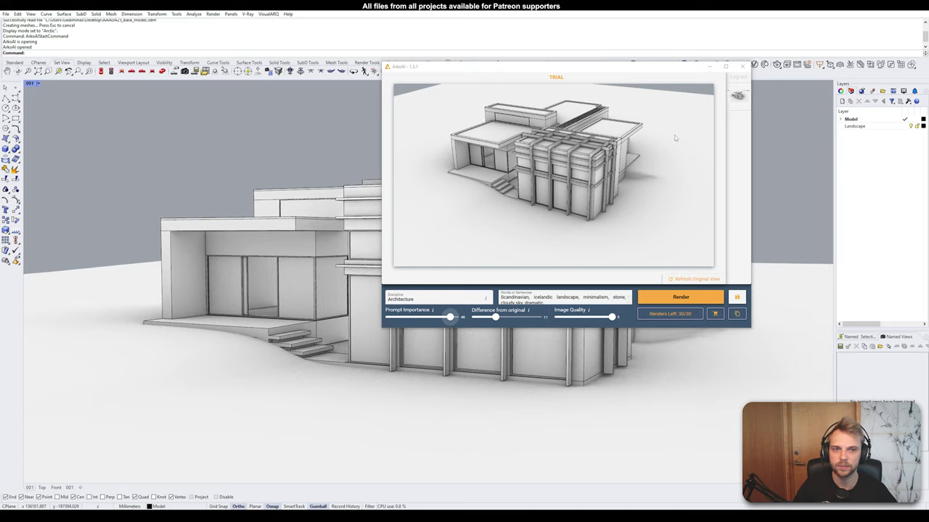
pyautogui.click(700, 280)
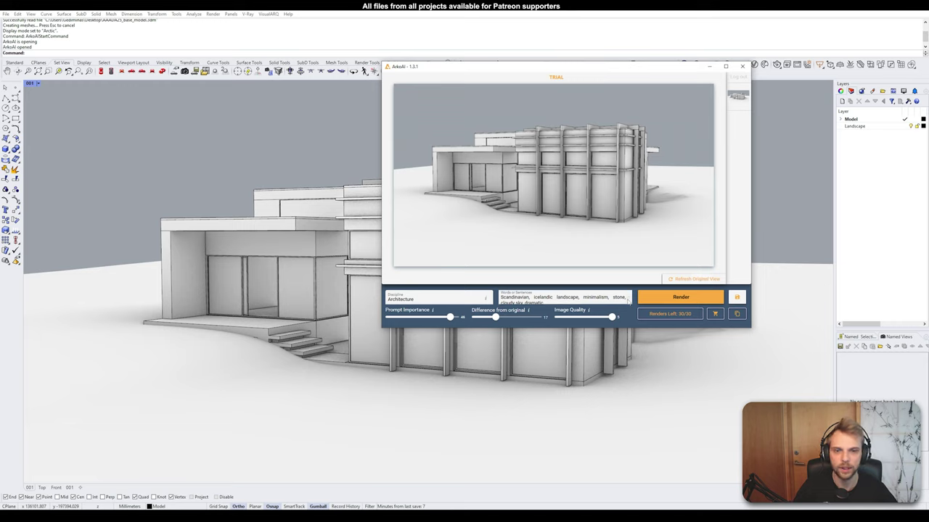
pyautogui.click(697, 303)
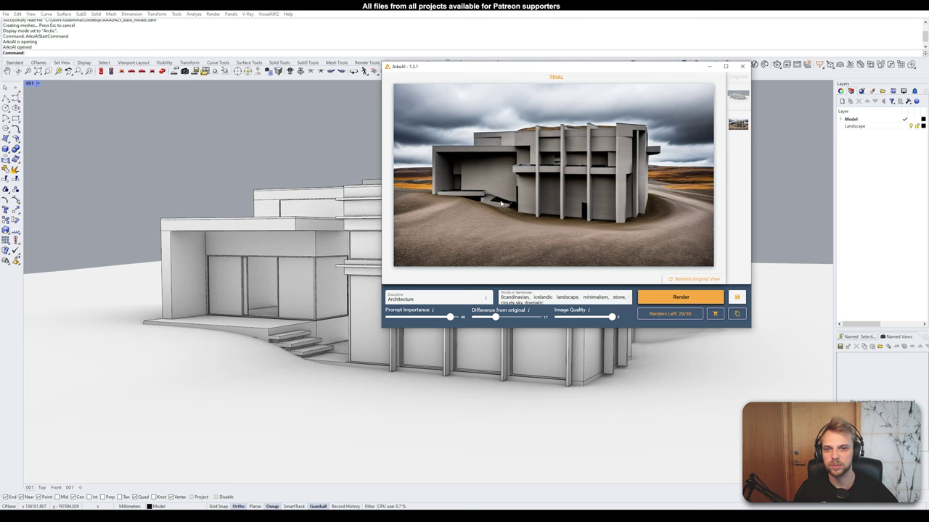
# Select the first upper and lower glass panels on the facade.
pyautogui.moveTo(481, 69); pyautogui.dragTo(154, 38)
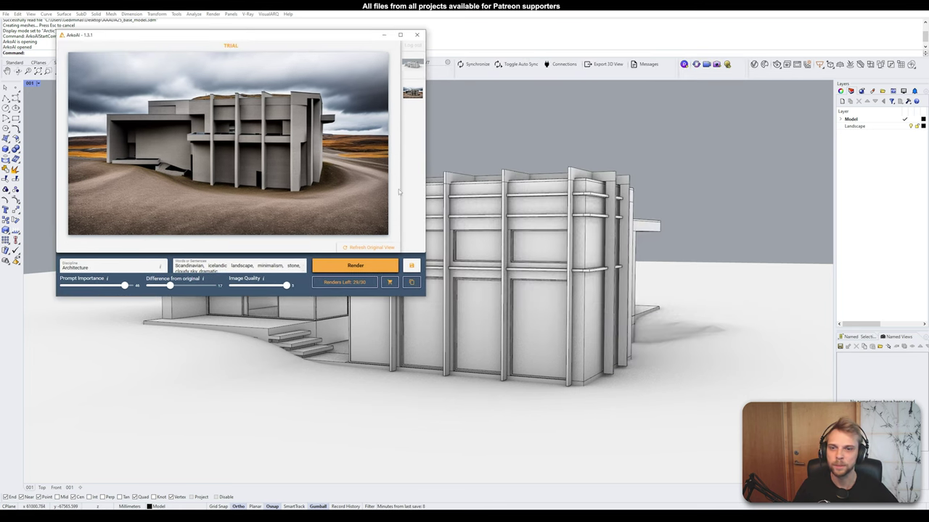
pyautogui.click(484, 250)
pyautogui.click(489, 319)
pyautogui.click(541, 243)
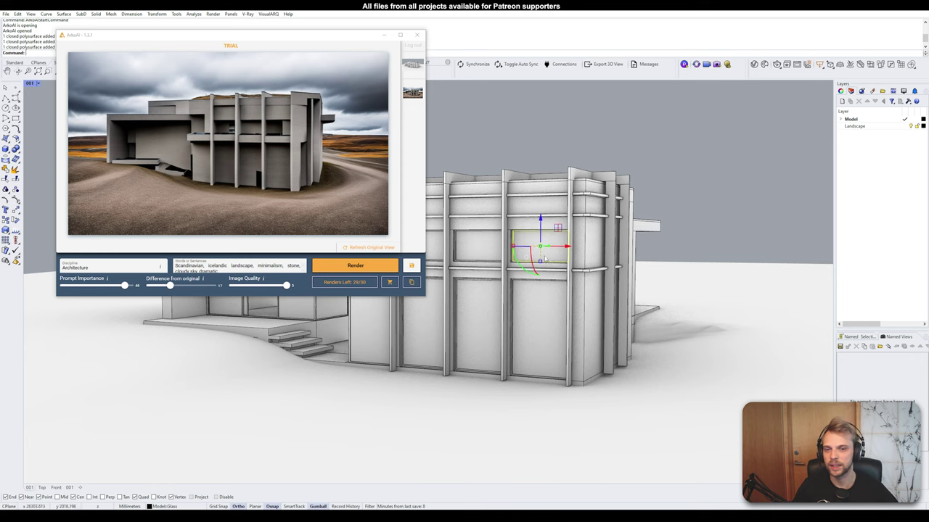
pyautogui.click(540, 326)
pyautogui.click(491, 334)
pyautogui.click(495, 245)
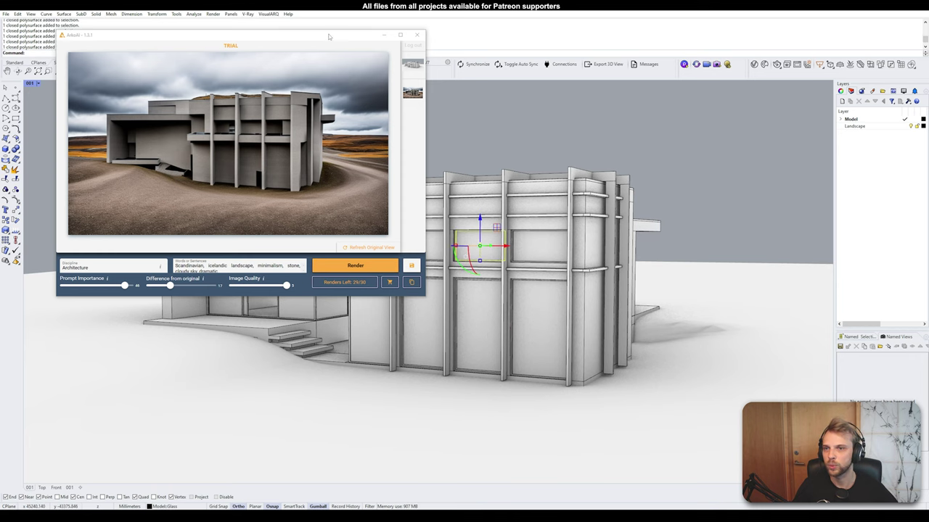
pyautogui.moveTo(330, 37); pyautogui.dragTo(873, 56)
# Add the remaining facade and storefront glass to the selection and hide it all.
pyautogui.keyDown('shift'); pyautogui.click(553, 254); pyautogui.keyUp('shift')
pyautogui.keyDown('shift'); pyautogui.click(541, 327); pyautogui.keyUp('shift')
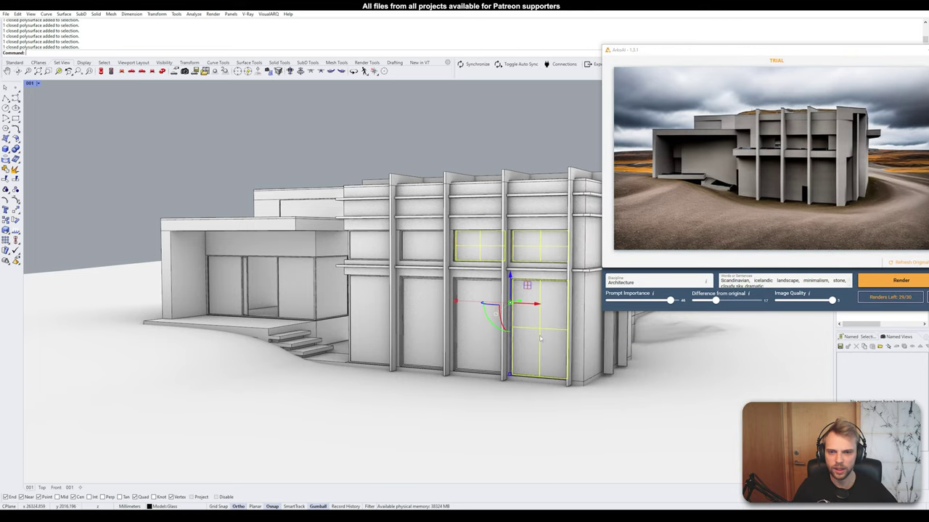
pyautogui.keyDown('shift'); pyautogui.click(479, 327); pyautogui.keyUp('shift')
pyautogui.keyDown('shift'); pyautogui.click(425, 326); pyautogui.keyUp('shift')
pyautogui.keyDown('shift'); pyautogui.click(425, 247); pyautogui.keyUp('shift')
pyautogui.keyDown('shift'); pyautogui.click(368, 253); pyautogui.keyUp('shift')
pyautogui.keyDown('shift'); pyautogui.click(370, 312); pyautogui.keyUp('shift')
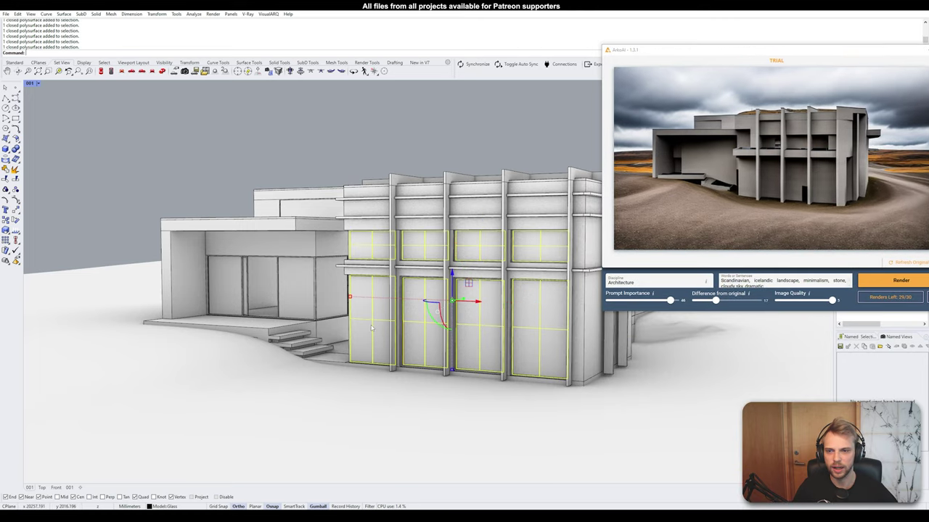
pyautogui.keyDown('shift'); pyautogui.click(330, 288); pyautogui.keyUp('shift')
pyautogui.keyDown('shift'); pyautogui.click(298, 289); pyautogui.keyUp('shift')
pyautogui.keyDown('shift'); pyautogui.click(224, 281); pyautogui.keyUp('shift')
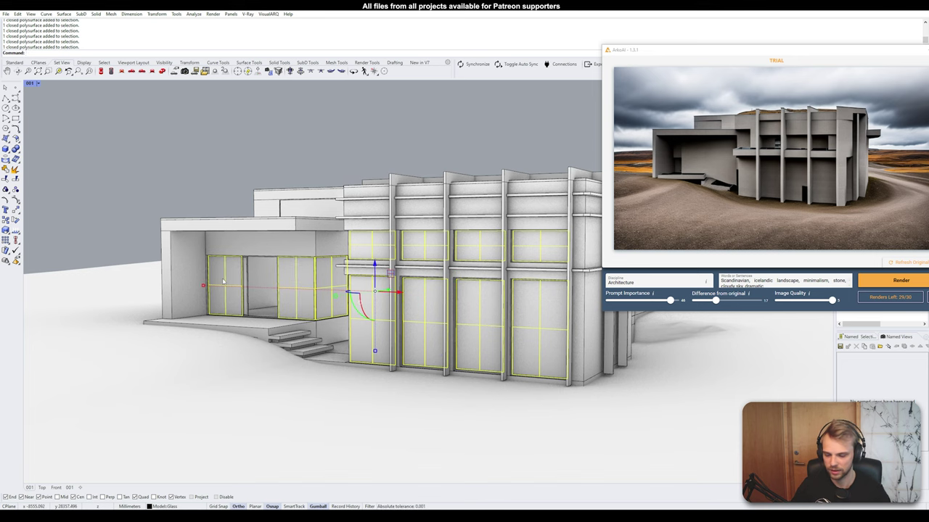
pyautogui.hotkey('ctrl', 'h')
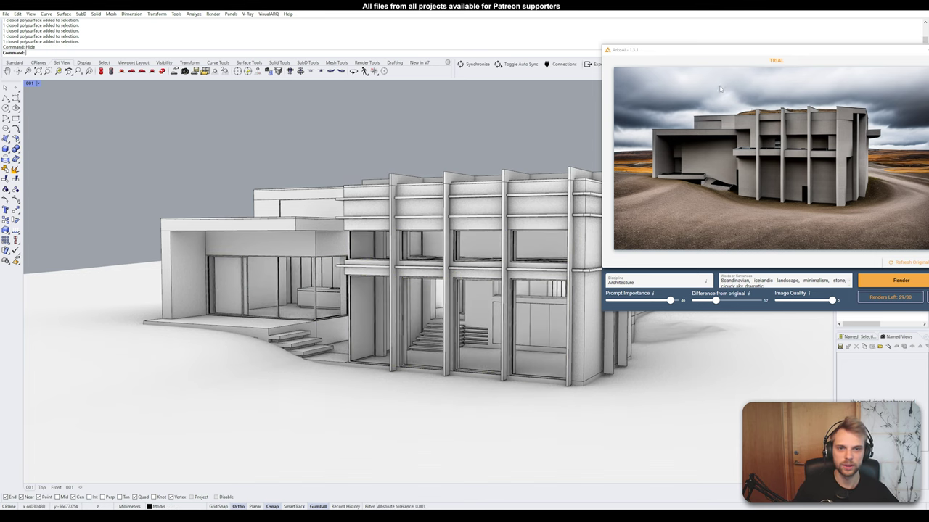
pyautogui.moveTo(760, 51); pyautogui.dragTo(214, 61)
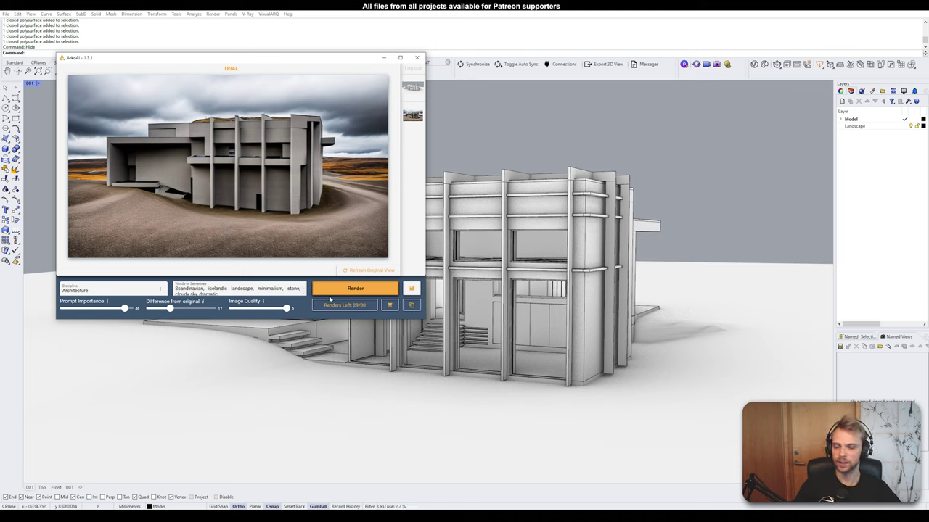
# Lower Difference from original to 12 and render again with the glass hidden.
pyautogui.moveTo(176, 312); pyautogui.dragTo(174, 313)
pyautogui.click(349, 291)
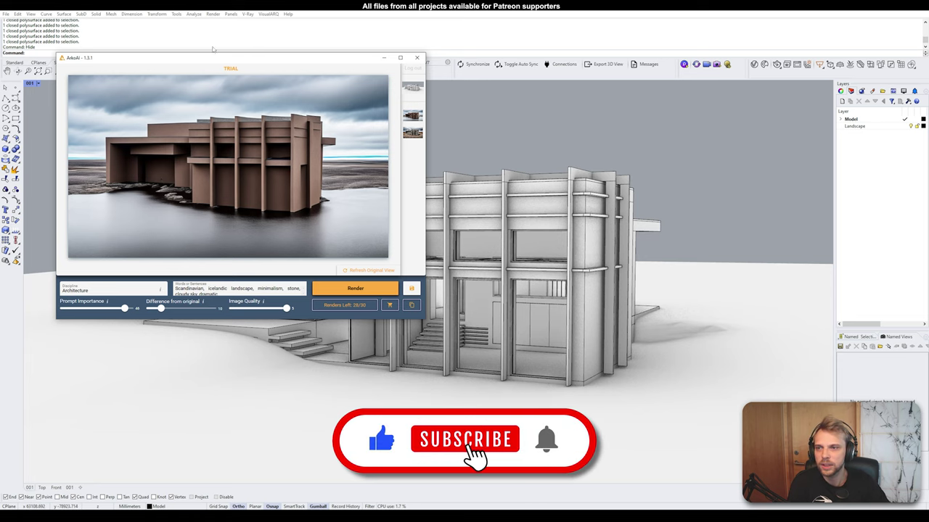
pyautogui.moveTo(216, 58); pyautogui.dragTo(573, 56)
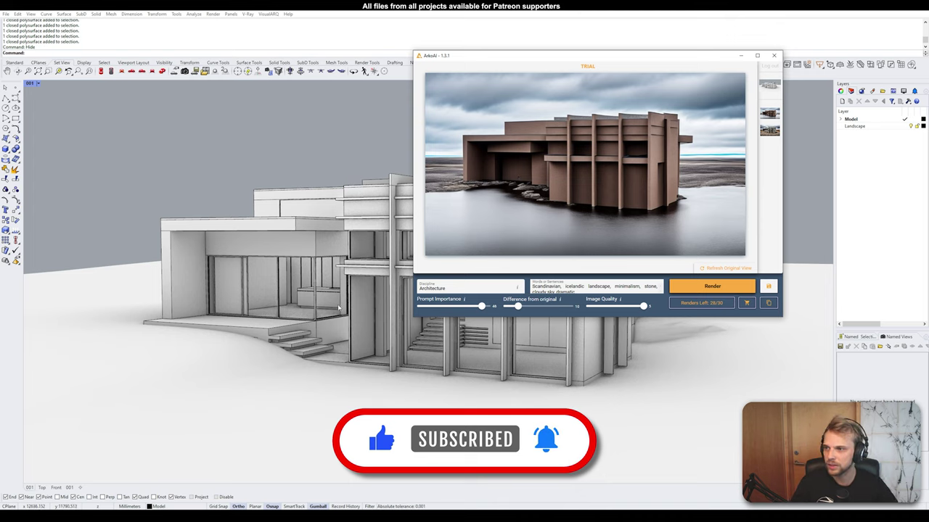
# Orbit to a side view of the house and render it in ArkoAI.
pyautogui.moveTo(338, 307); pyautogui.dragTo(303, 303, button='right')
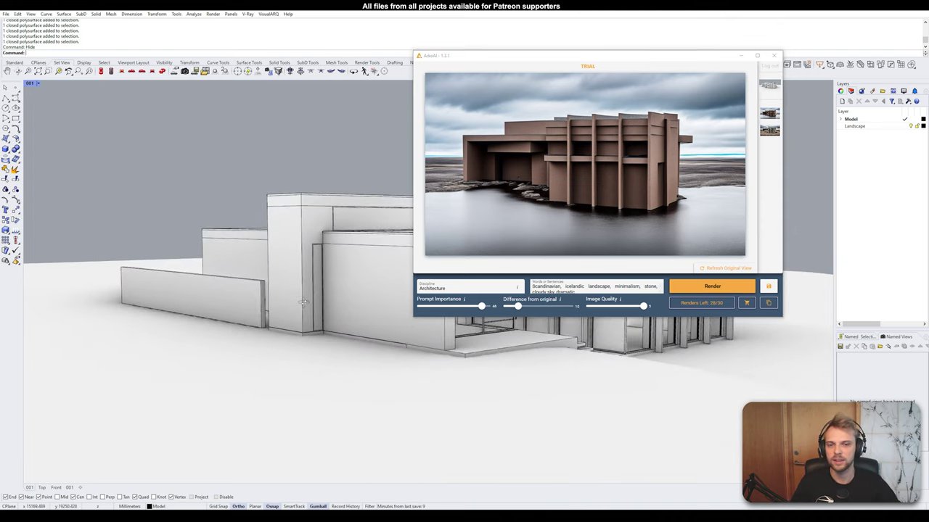
pyautogui.click(716, 286)
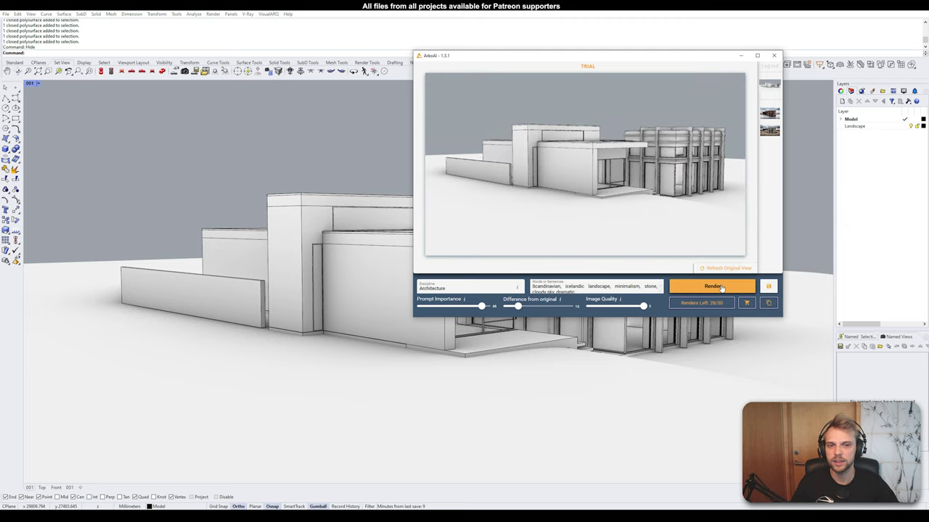